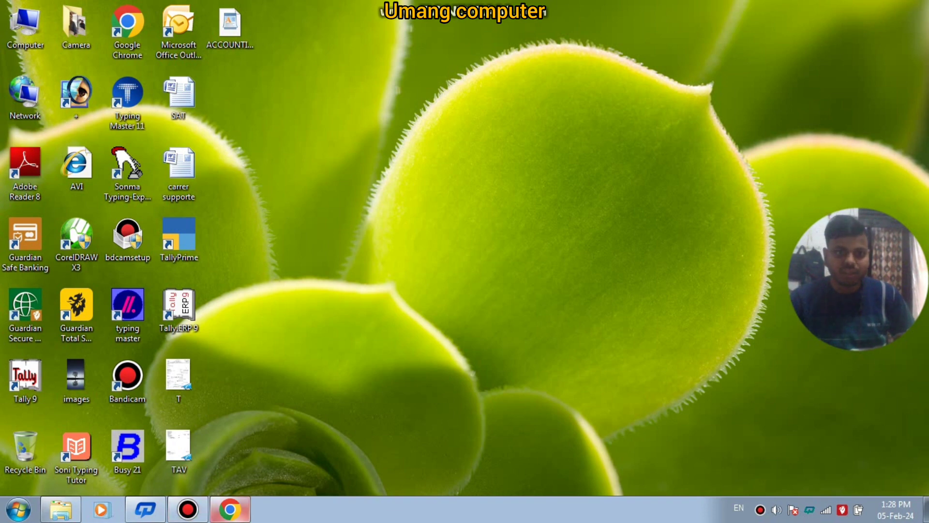
- Switch to Chrome, search Google for "tally erp 9 6.6.3 download" and open the tallysolutionsindia.com downloads page
click(230, 509)
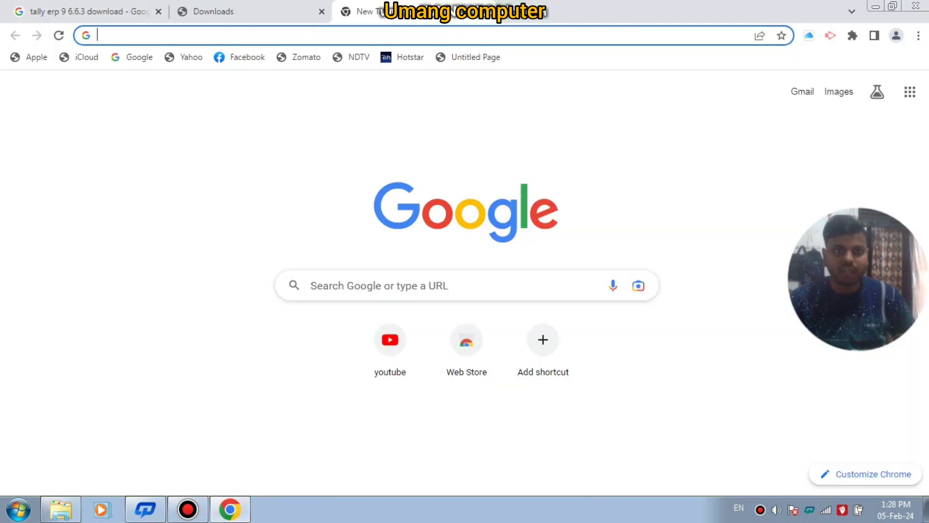
click(436, 286)
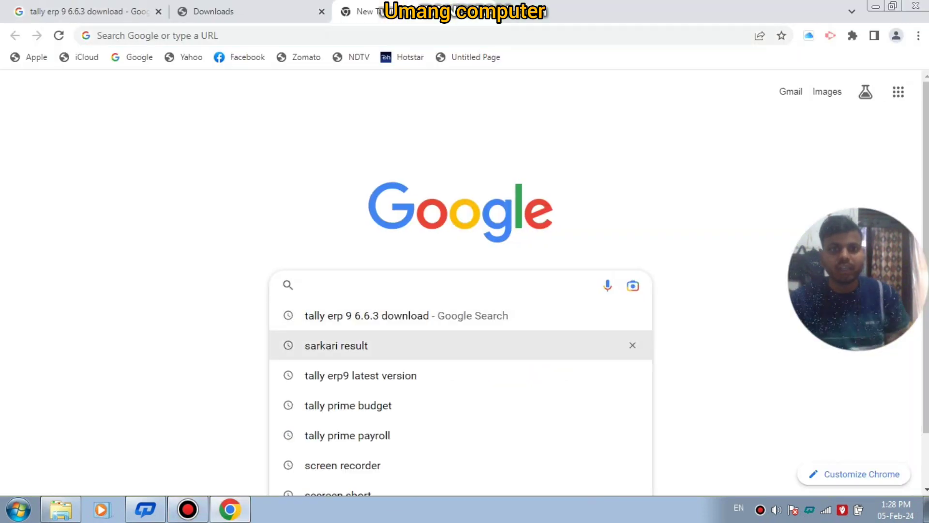
key(Down)
key(Return)
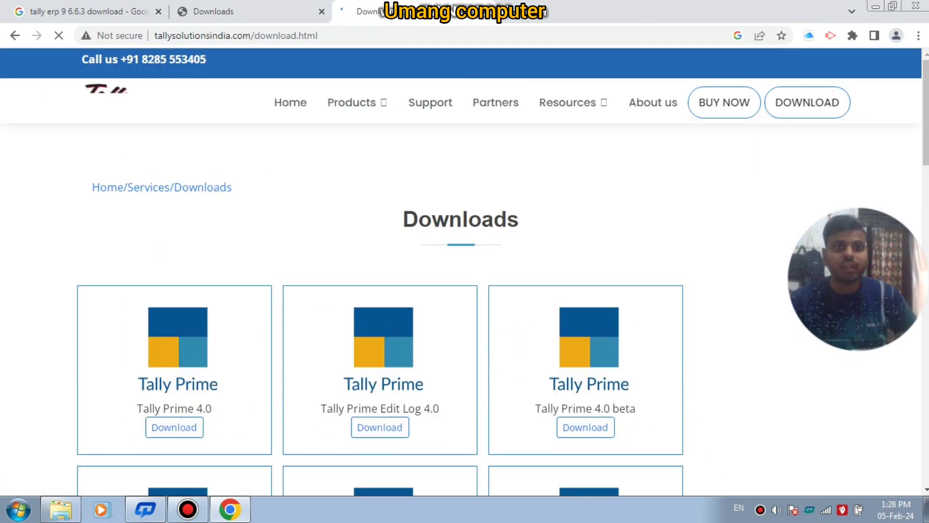
- Find Tally .ERP9 6.6.3 on the downloads page and start downloading its setup file
scroll(380, 291, down, 3)
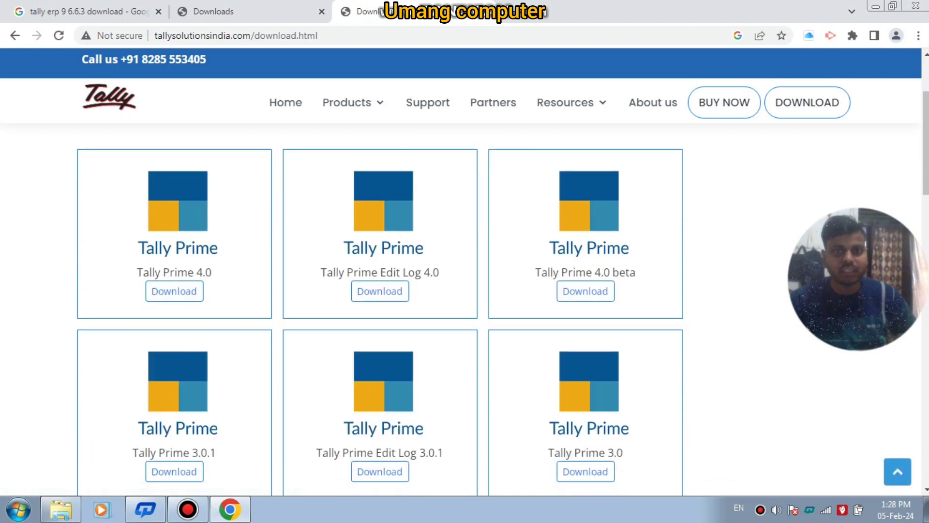
scroll(380, 291, down, 9)
scroll(380, 290, down, 12)
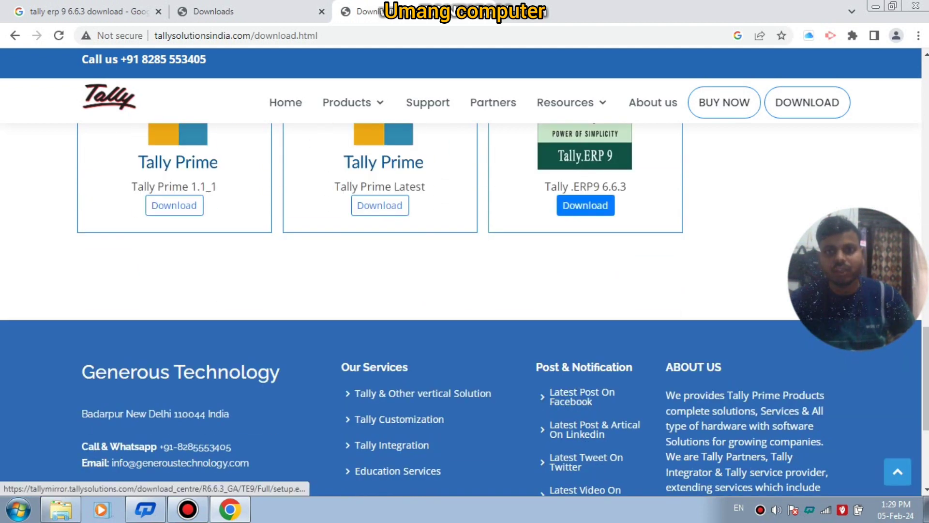
scroll(585, 205, up, 5)
scroll(585, 462, down, 2)
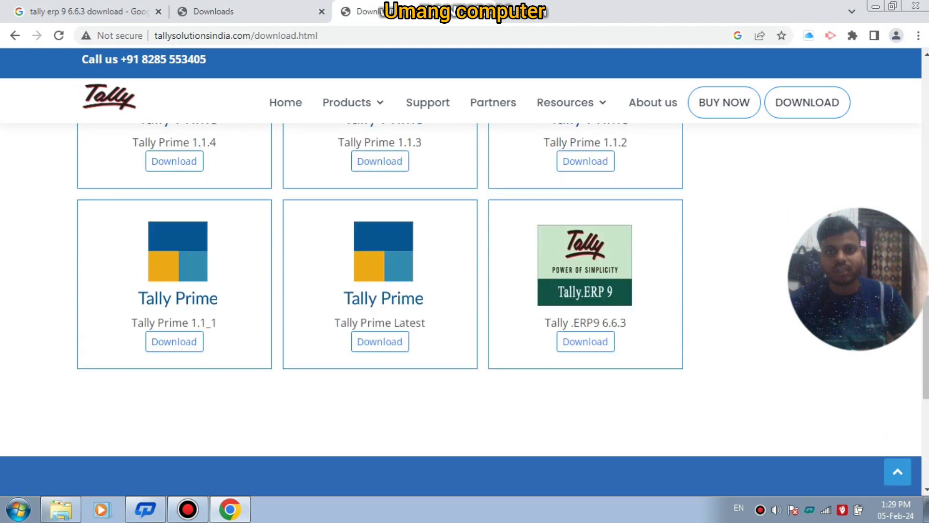
click(585, 341)
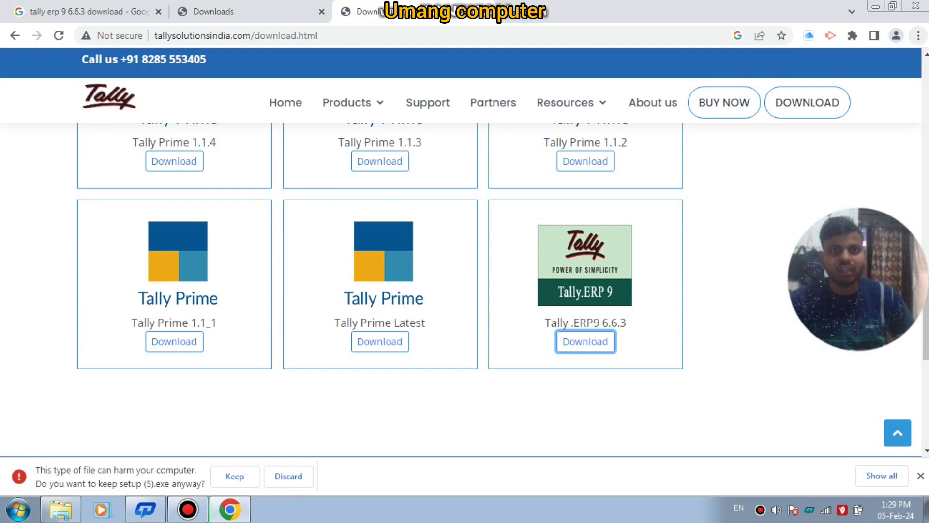
- Keep the flagged setup (5).exe in the browser's downloads list, and pause and cancel its download
click(918, 36)
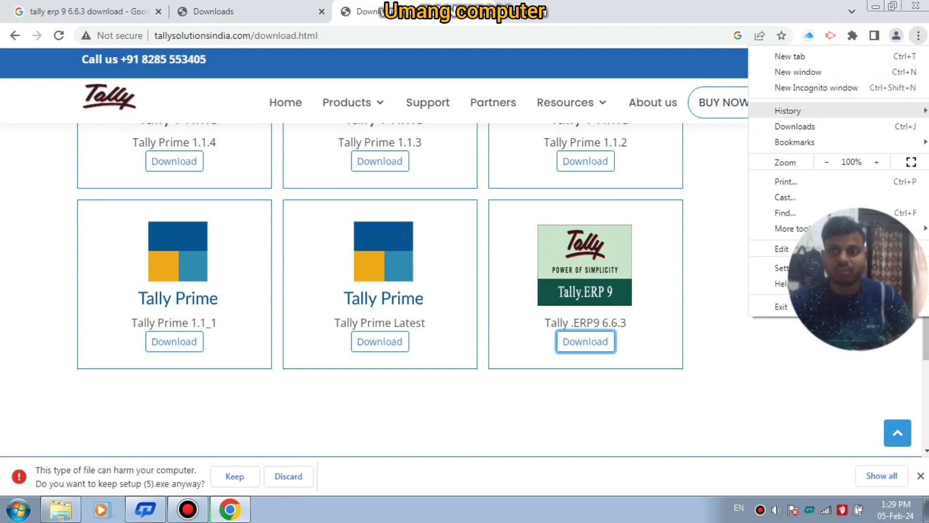
click(795, 127)
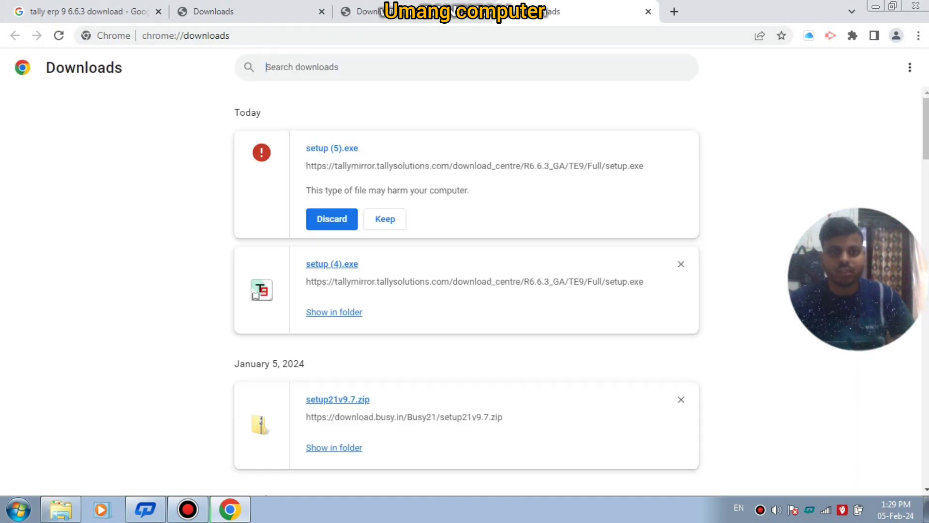
click(386, 220)
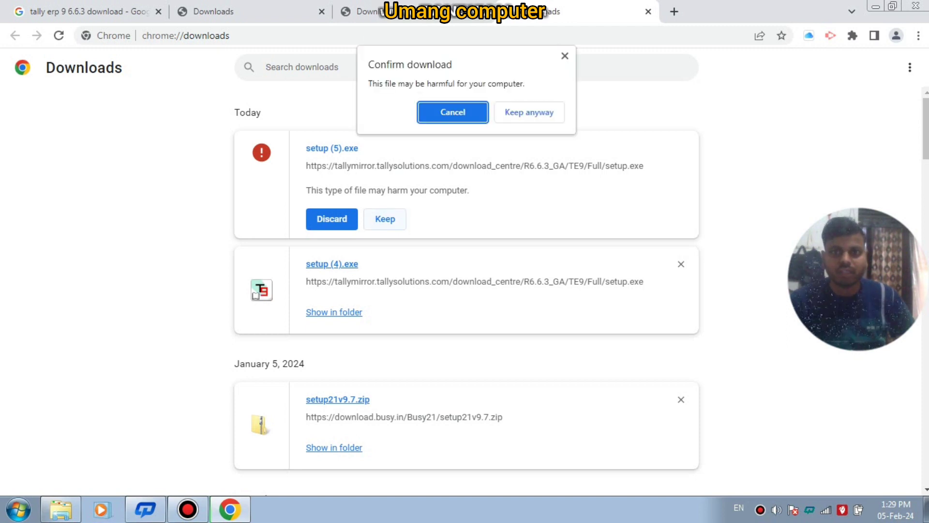
click(453, 111)
click(385, 219)
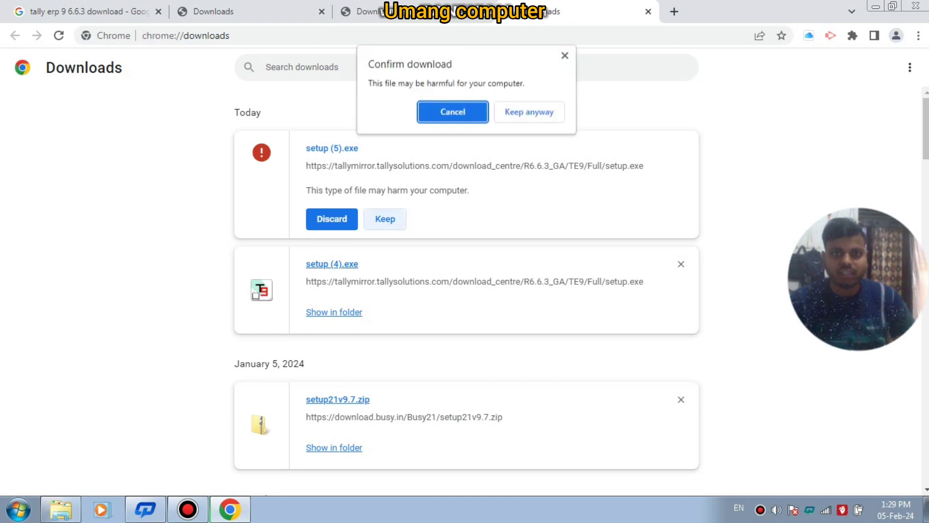
click(529, 111)
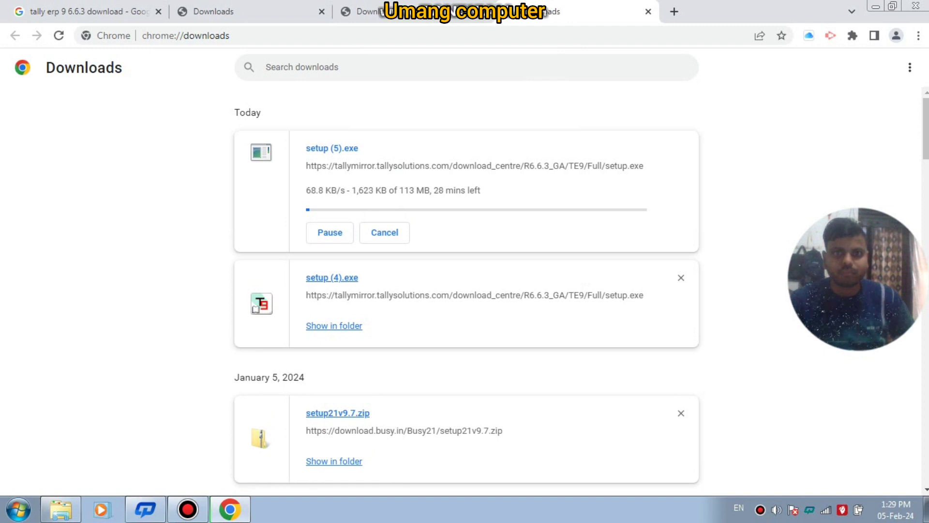
click(329, 233)
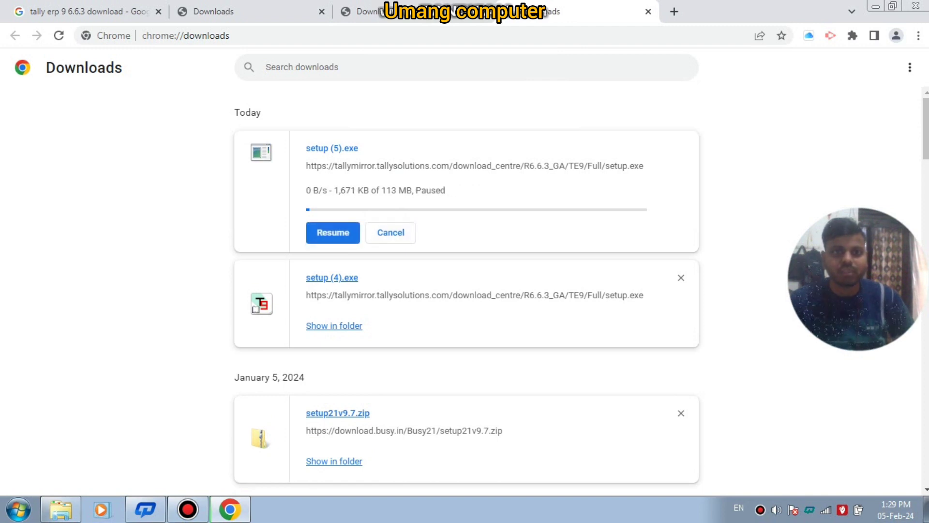
click(391, 232)
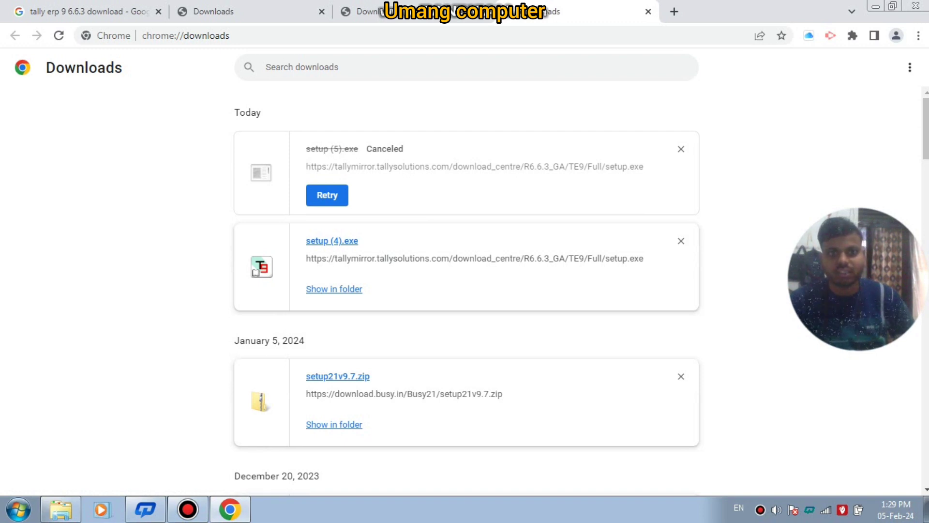
- Switch to Windows Explorer and run the setup (4) file in the Downloads folder as administrator
key(super+e)
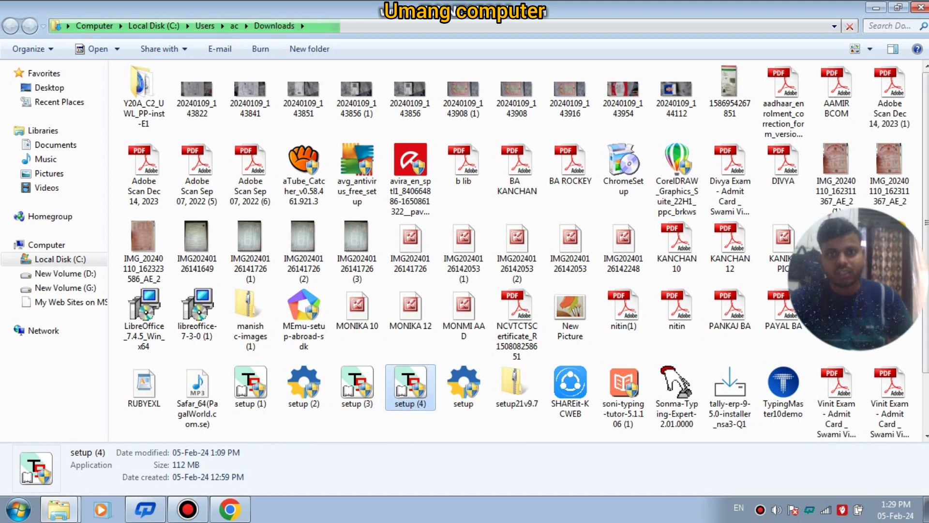
click(463, 384)
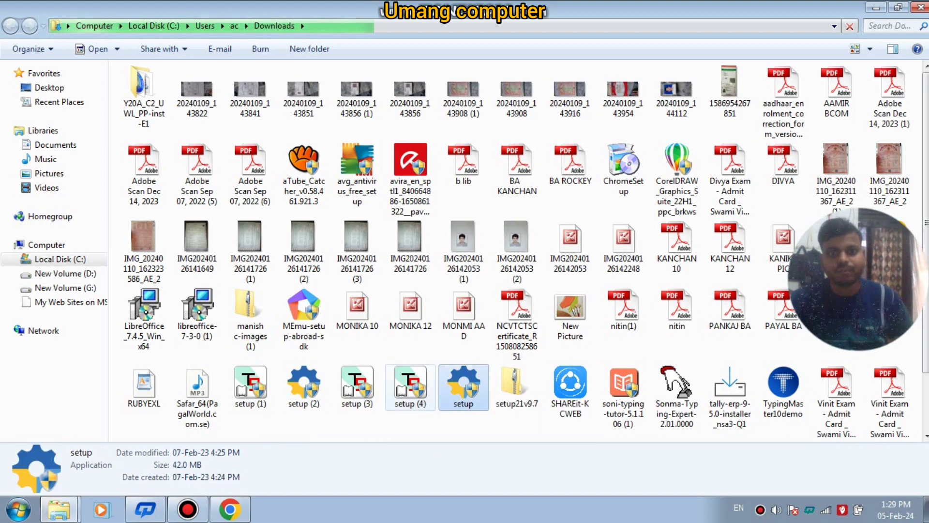
click(411, 388)
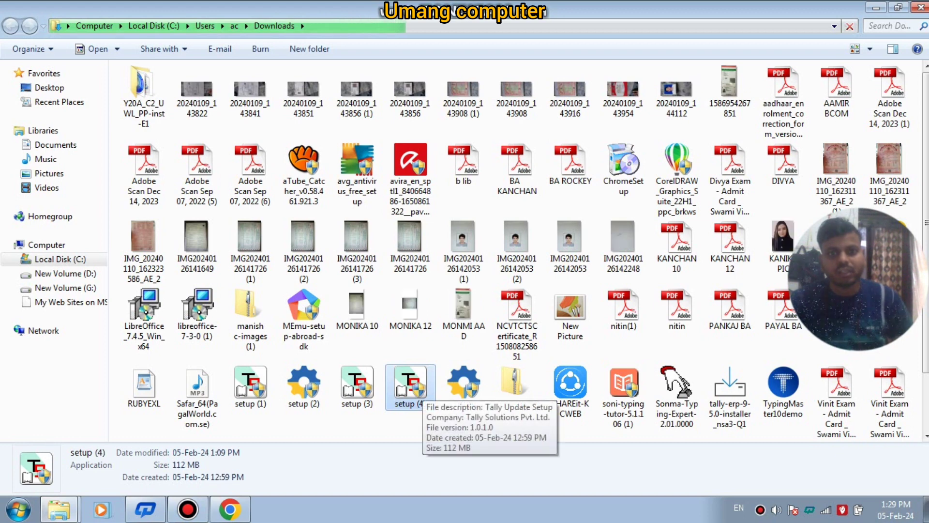
right_click(423, 389)
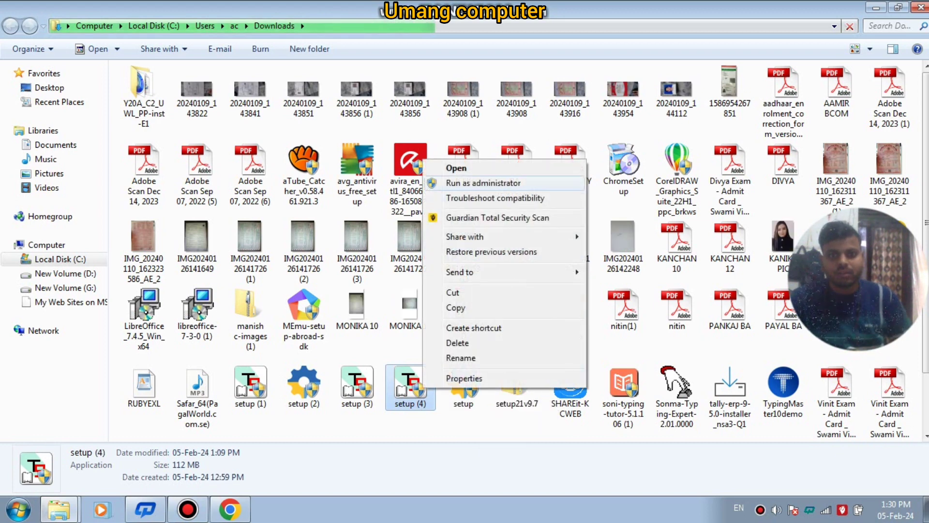
click(483, 183)
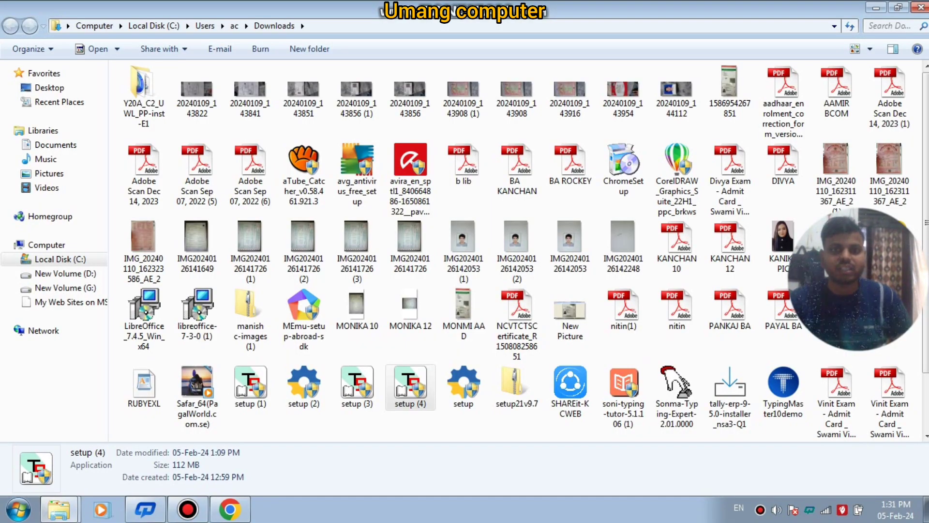
- Minimize the Downloads folder and browser windows, and refresh the desktop
click(876, 7)
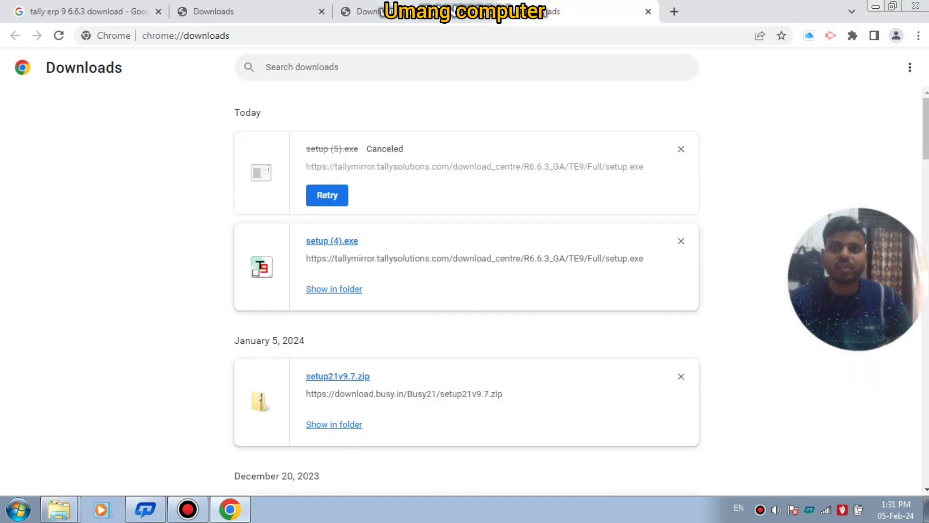
click(876, 5)
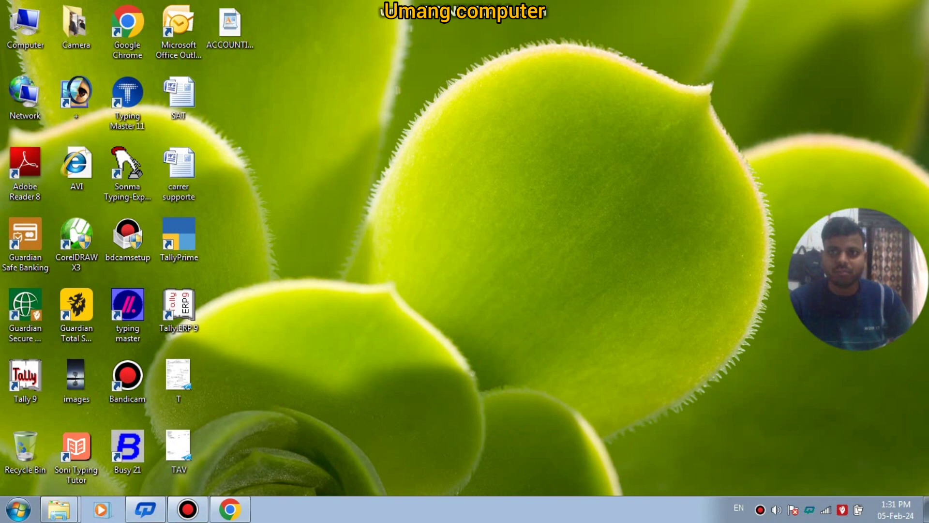
right_click(461, 141)
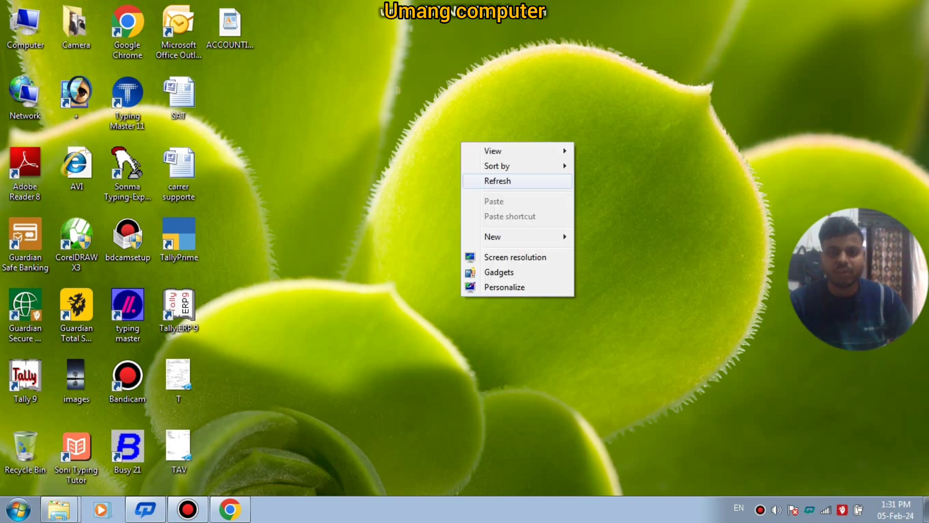
click(496, 181)
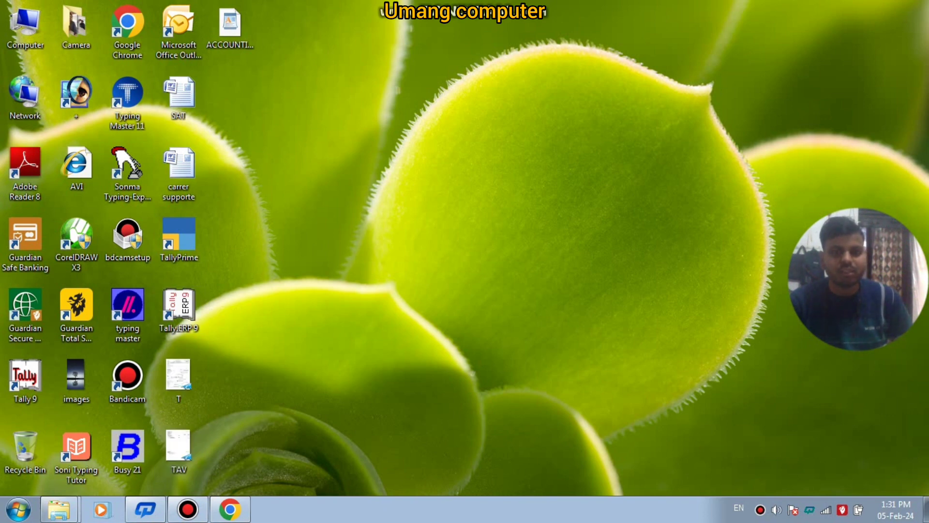
right_click(345, 196)
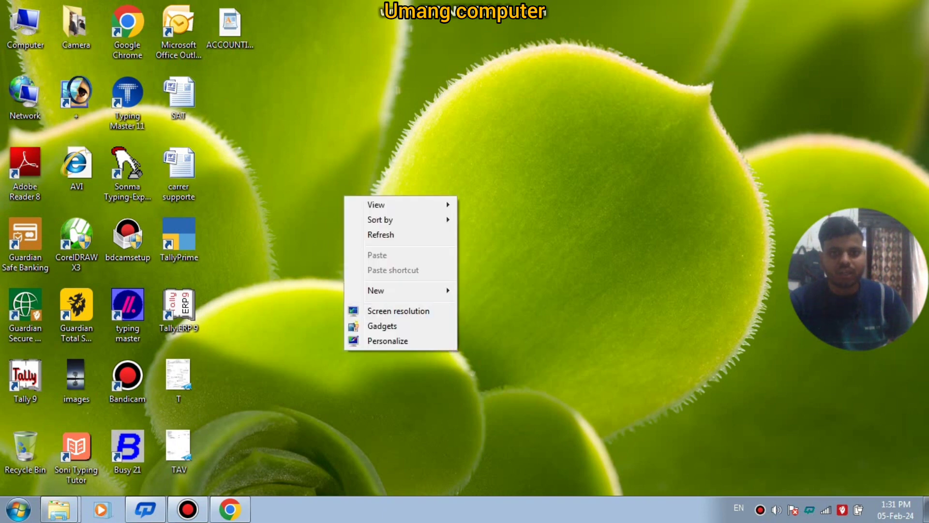
key(Return)
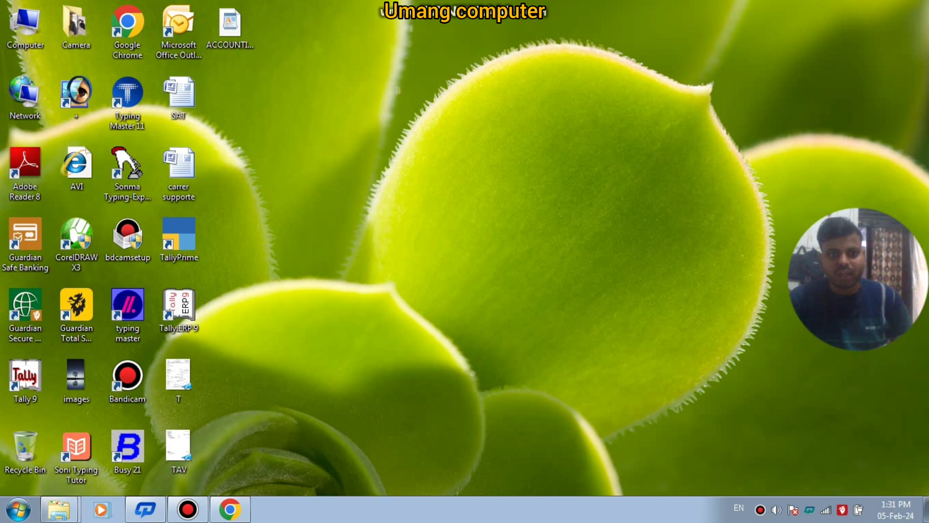
right_click(394, 263)
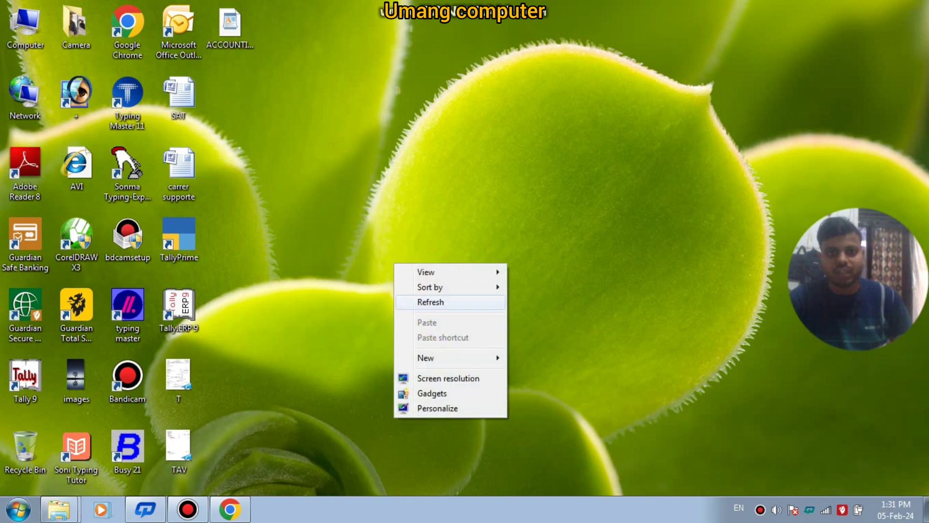
click(430, 302)
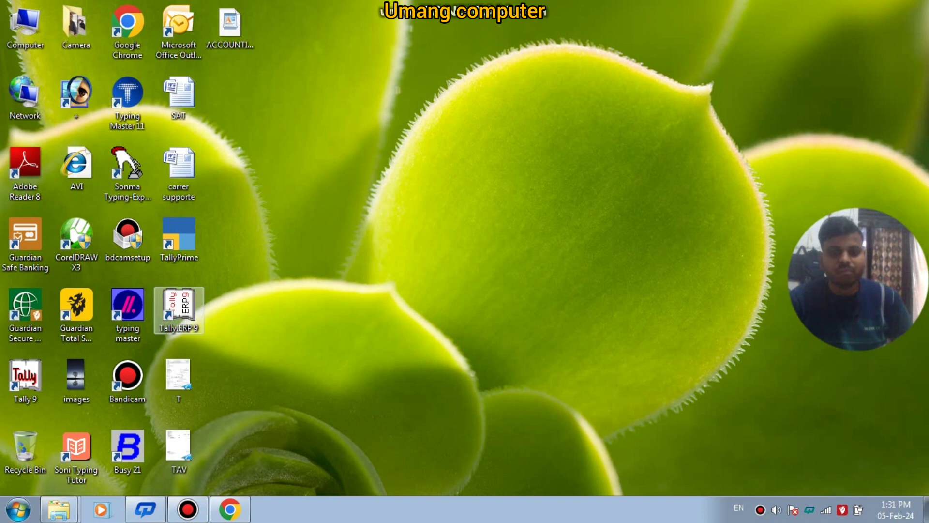
- Open Tally.ERP 9 from its desktop shortcut
right_click(183, 304)
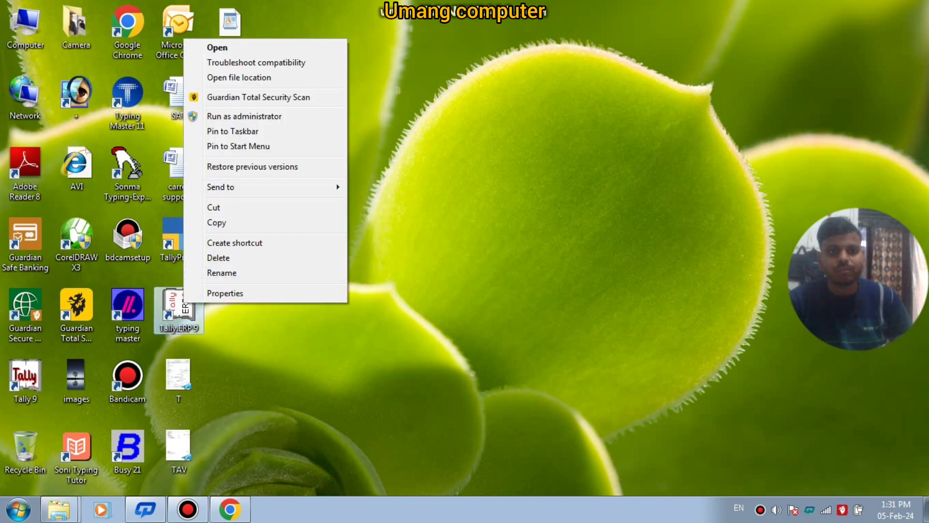
key(Return)
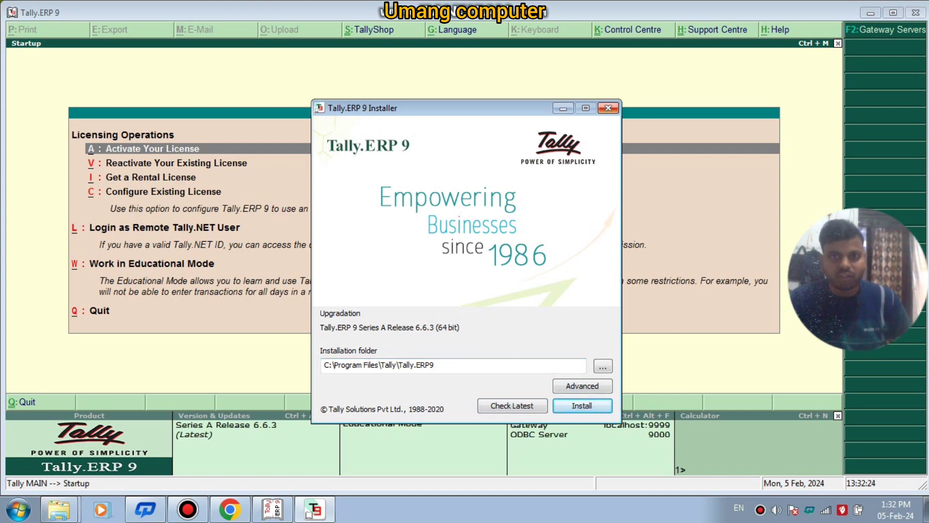
- Try to install Tally.ERP 9 Series A Release 6.6.3 into C:\Program Files\Tally\Tally.ERP9, and cancel the installation
click(609, 107)
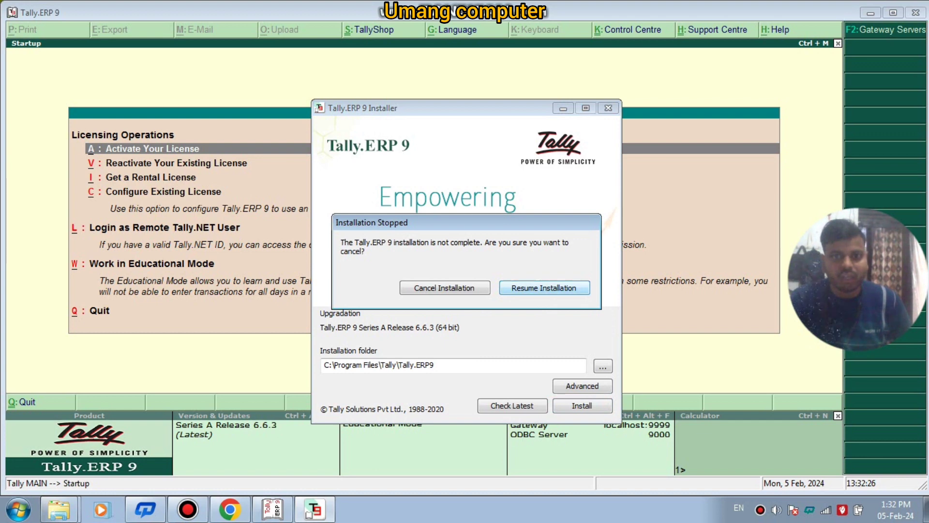
key(Return)
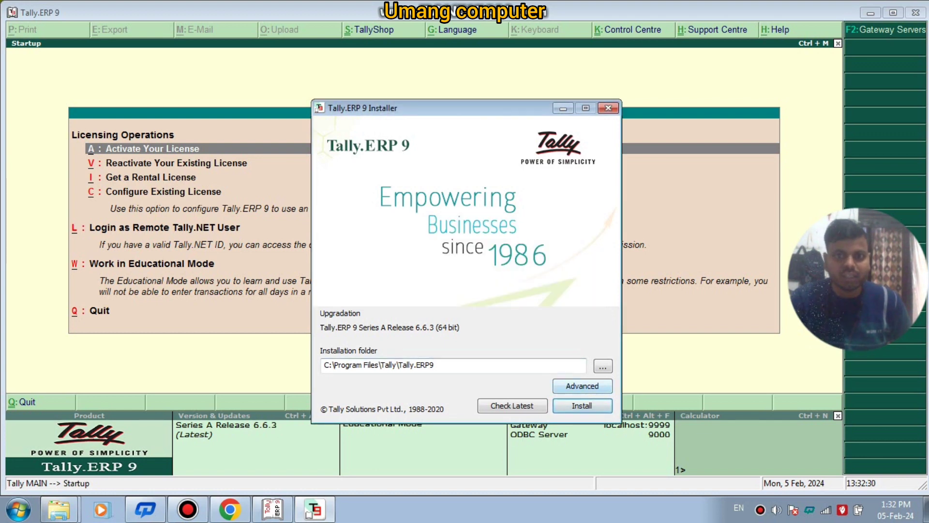
key(Return)
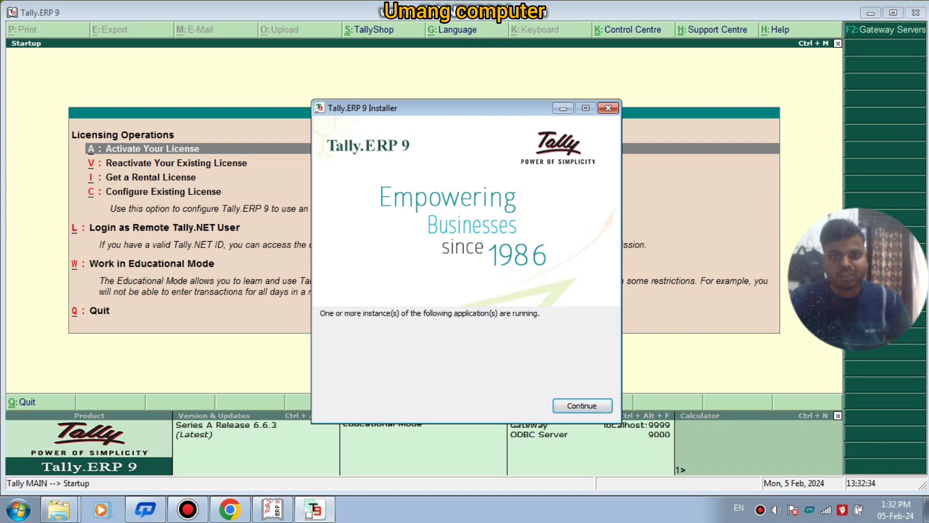
key(Escape)
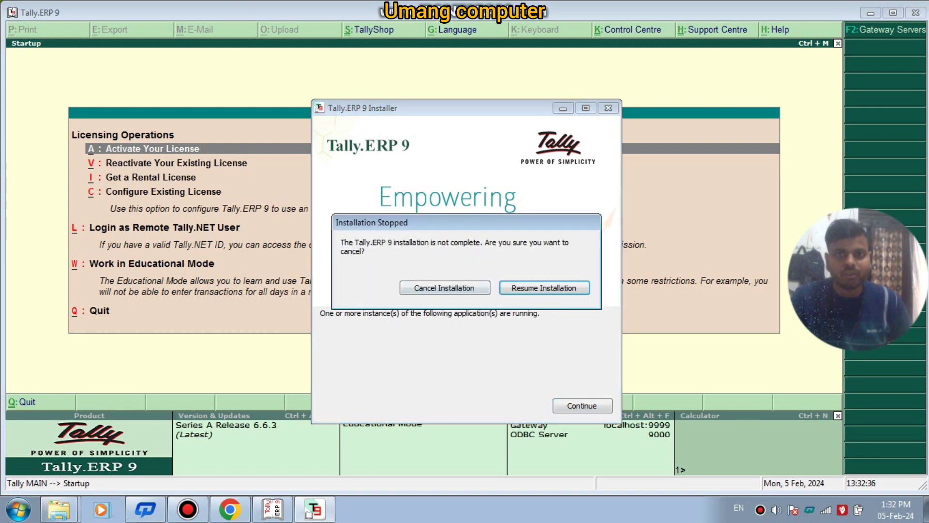
key(Tab)
key(Return)
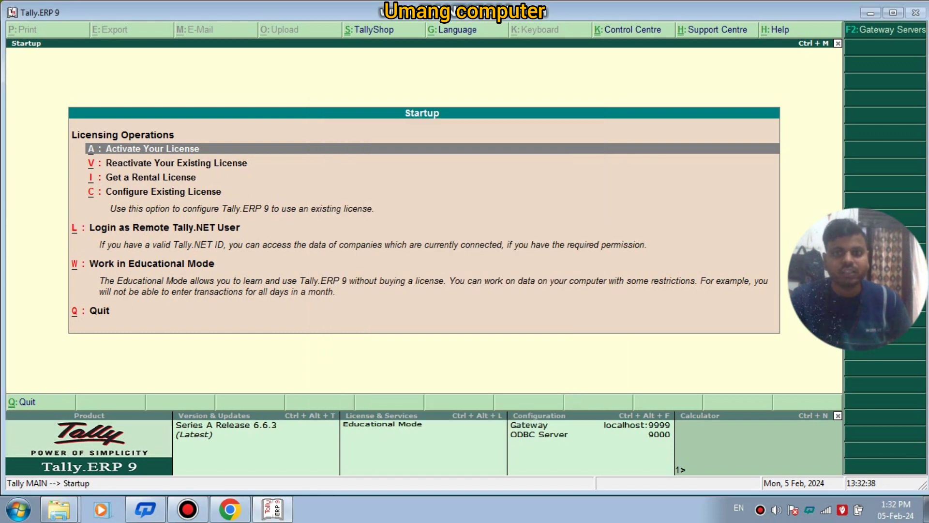
- Choose to work in Educational Mode from the Startup options and enter the Gateway of Tally
key(Down)
key(Down)
key(Down)
key(Down)
key(Down)
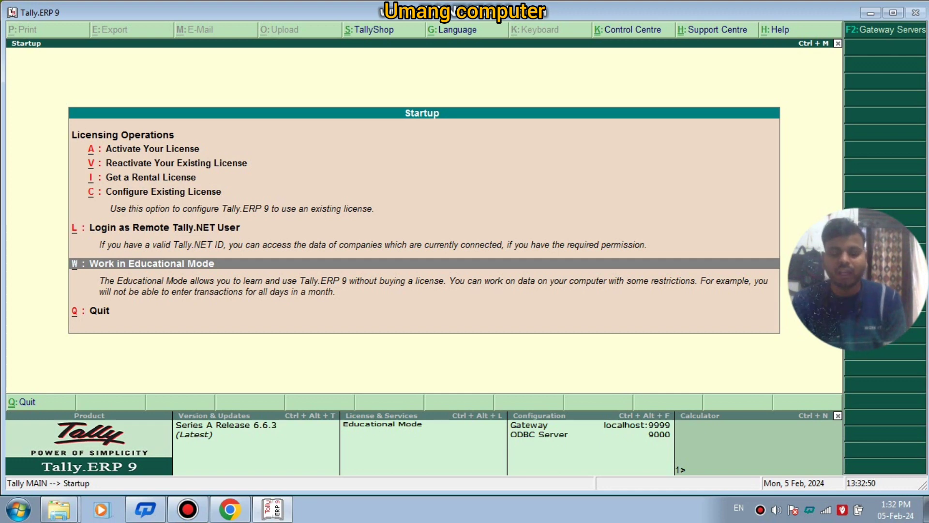
key(Return)
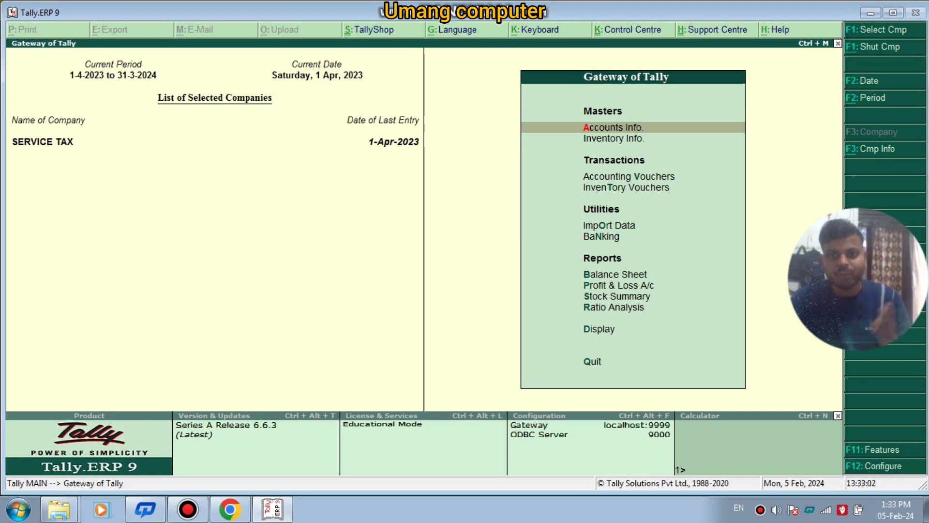
- Show the Windows desktop and turn off automatic arrangement of its icons
key(super+d)
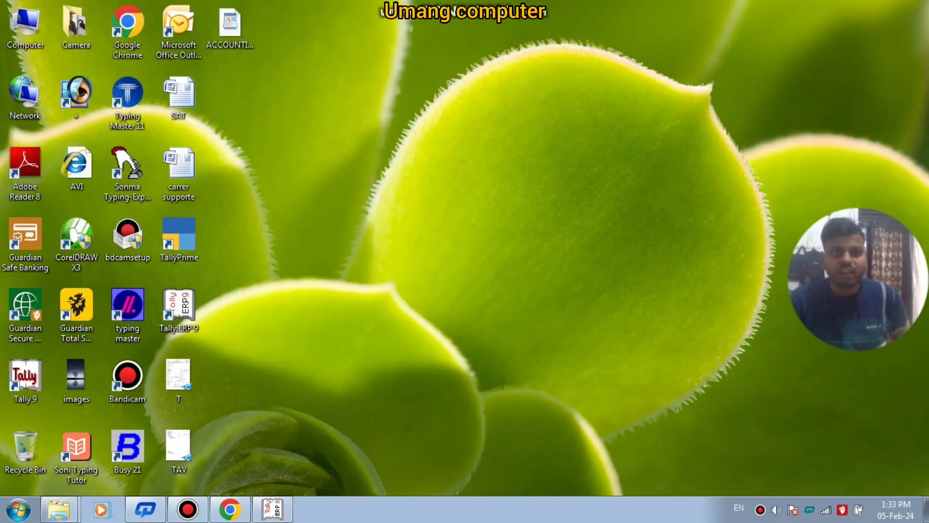
drag(179, 240, 230, 27)
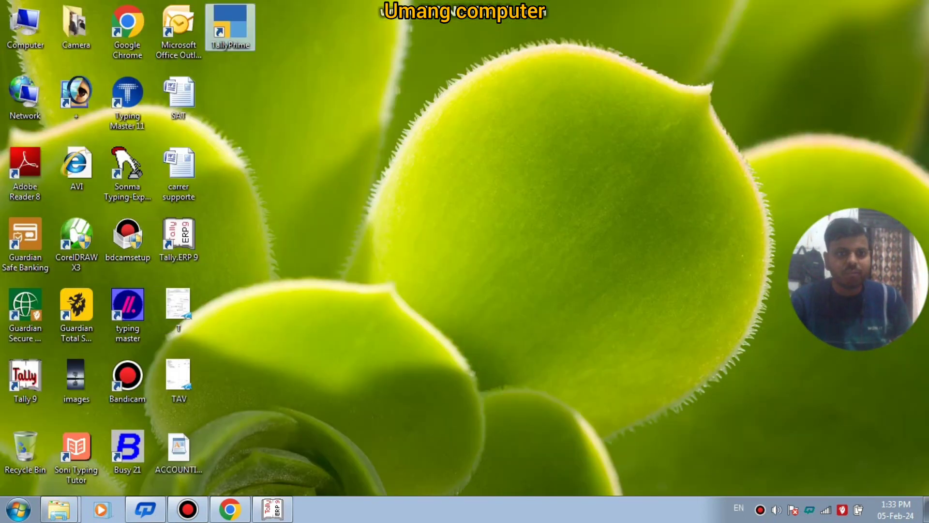
right_click(303, 206)
click(329, 246)
right_click(336, 233)
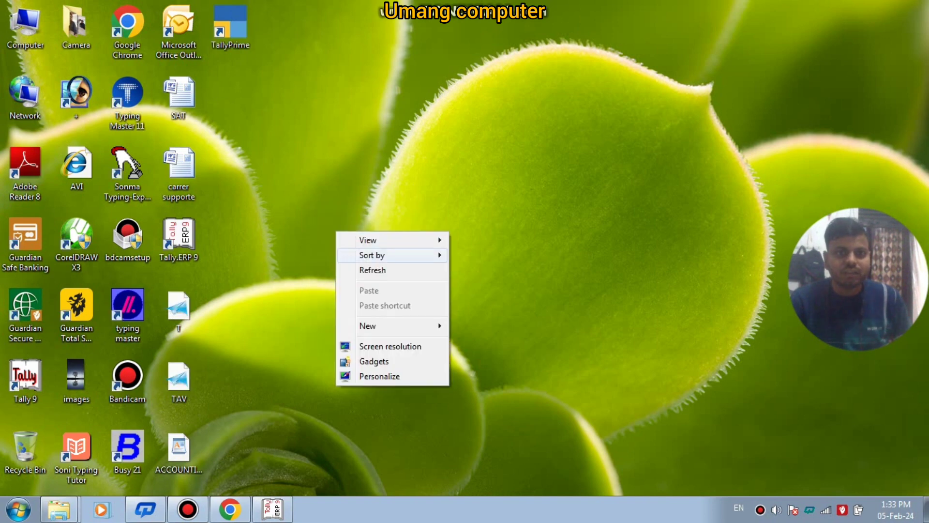
mouse_move(378, 240)
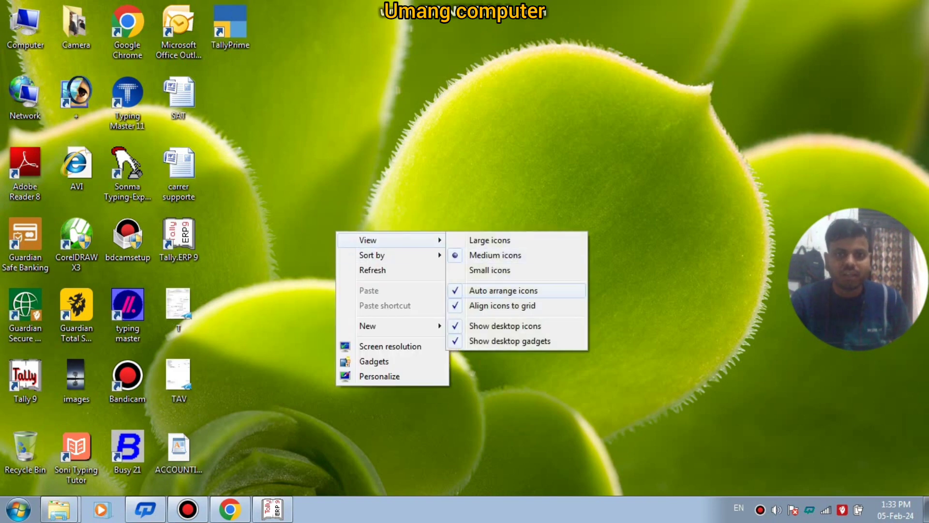
click(504, 291)
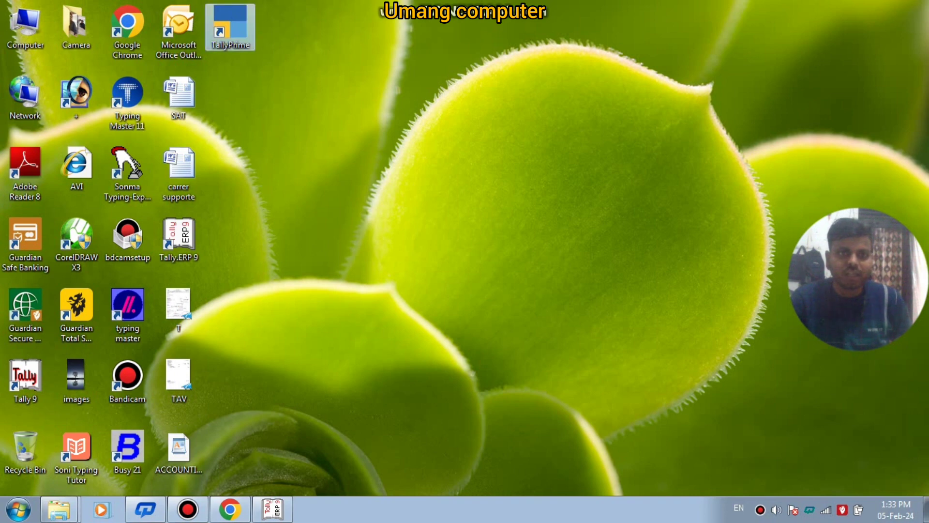
- Move the TallyPrime, Tally.ERP 9 and Busy 21 shortcuts out of the icon columns, spaced apart in the empty desktop area
drag(230, 24, 589, 95)
drag(184, 232, 696, 234)
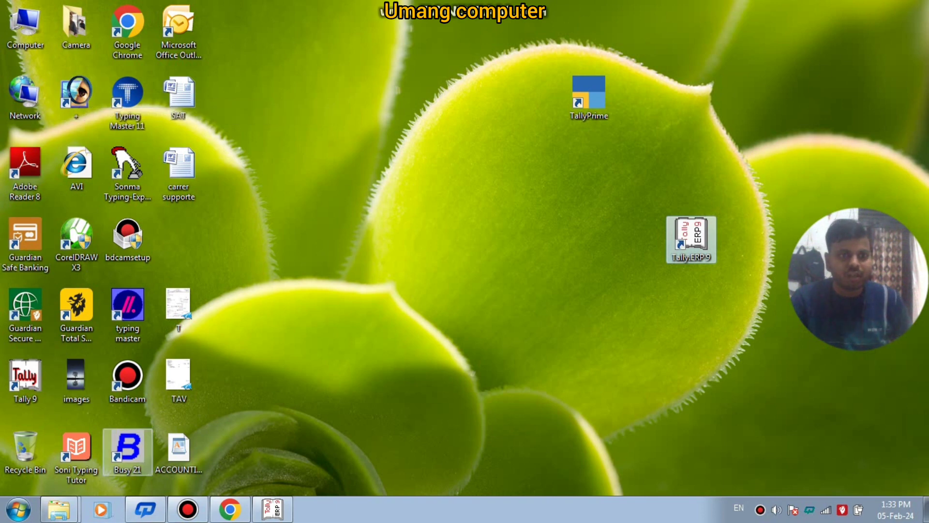
drag(127, 448, 537, 307)
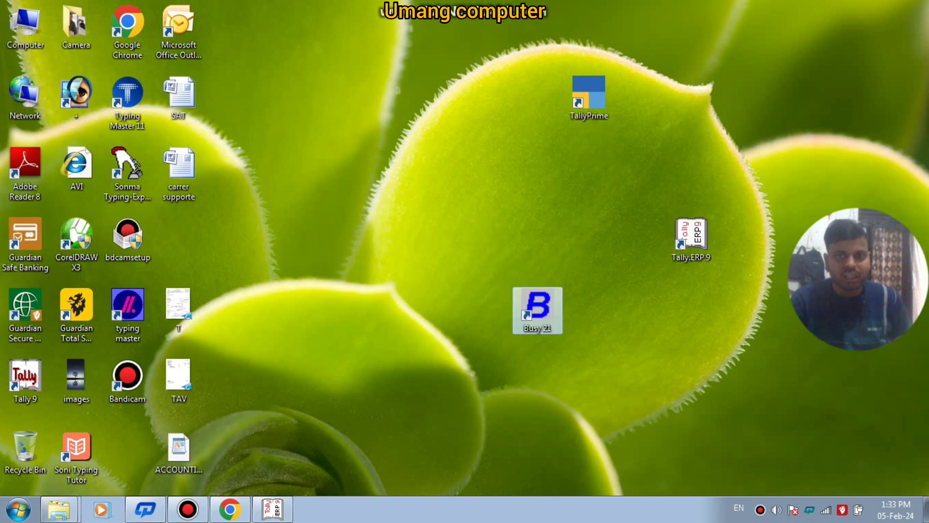